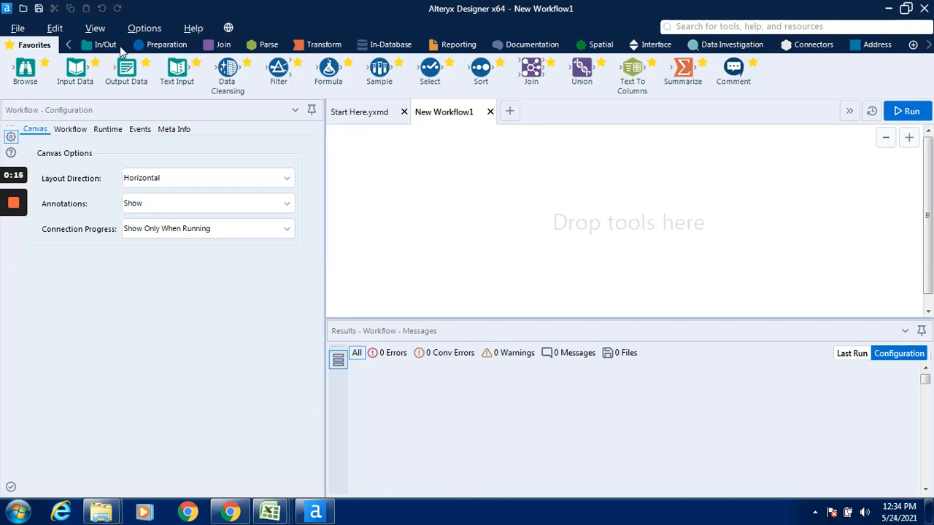
pyautogui.click(167, 46)
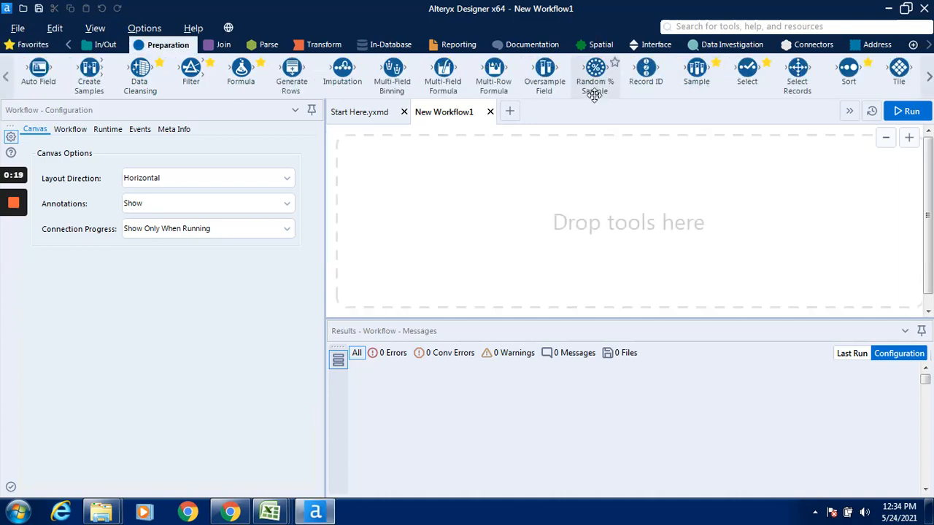
pyautogui.moveTo(594, 86); pyautogui.dragTo(601, 94)
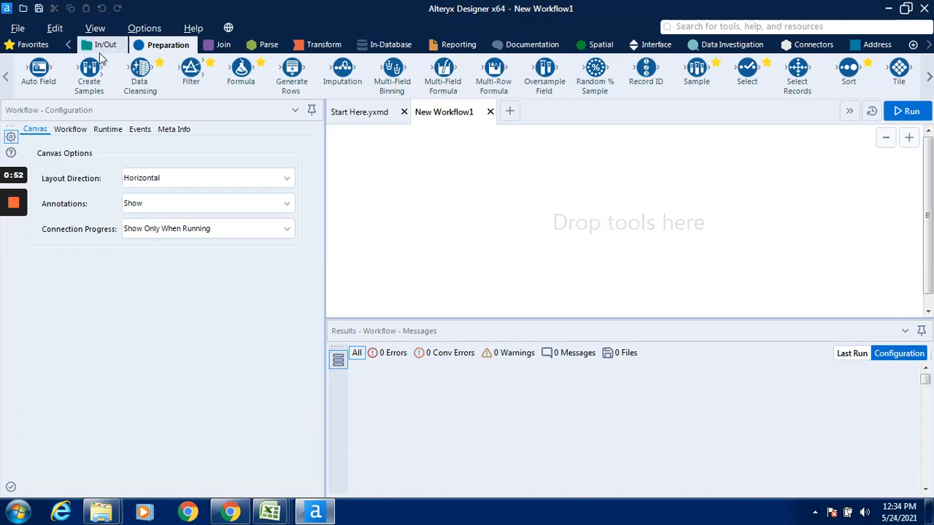
# Step: Add an Input Data tool to the canvas and connect it to the Orders sheet of Sample-sales-data-excel.xls
pyautogui.click(102, 46)
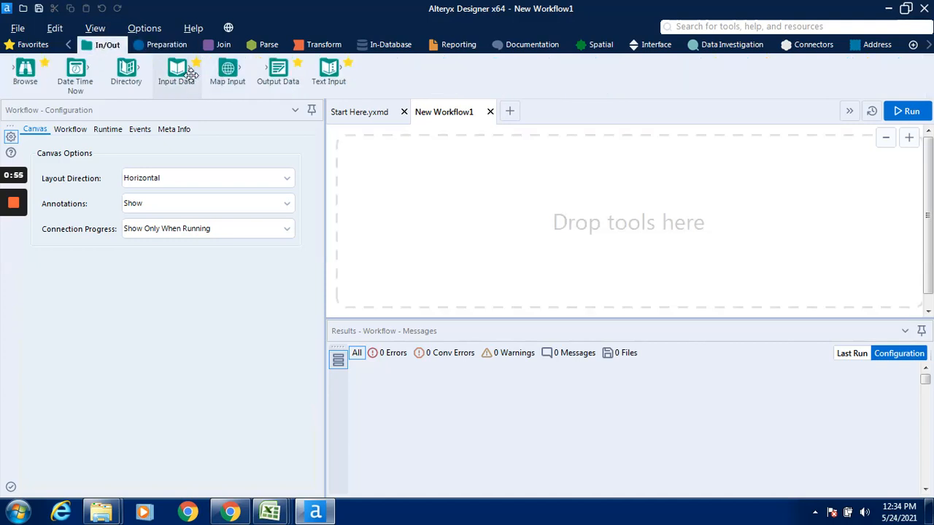
pyautogui.moveTo(188, 74); pyautogui.dragTo(412, 175)
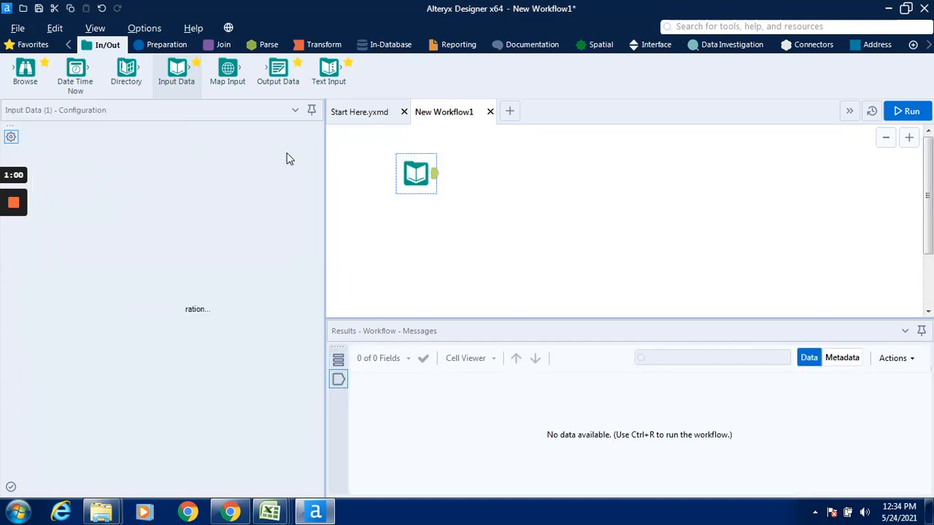
pyautogui.click(306, 144)
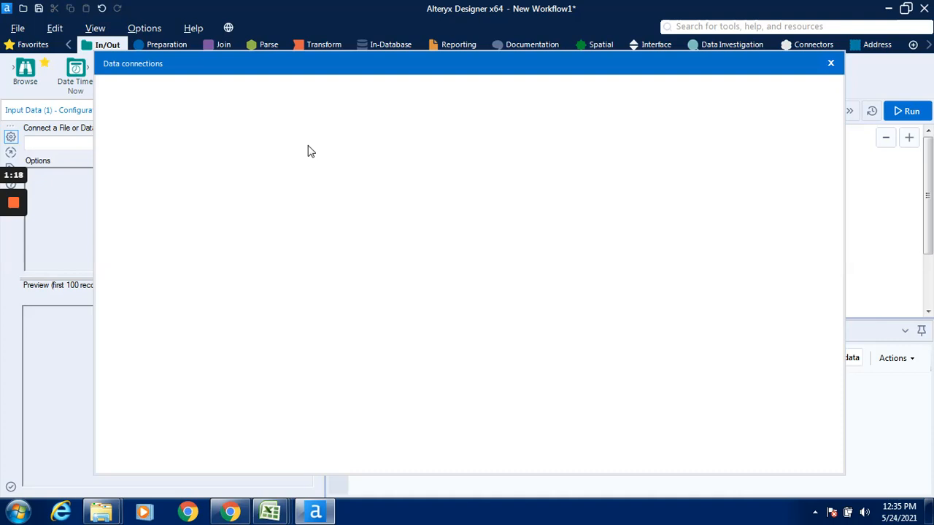
pyautogui.moveTo(18, 205)
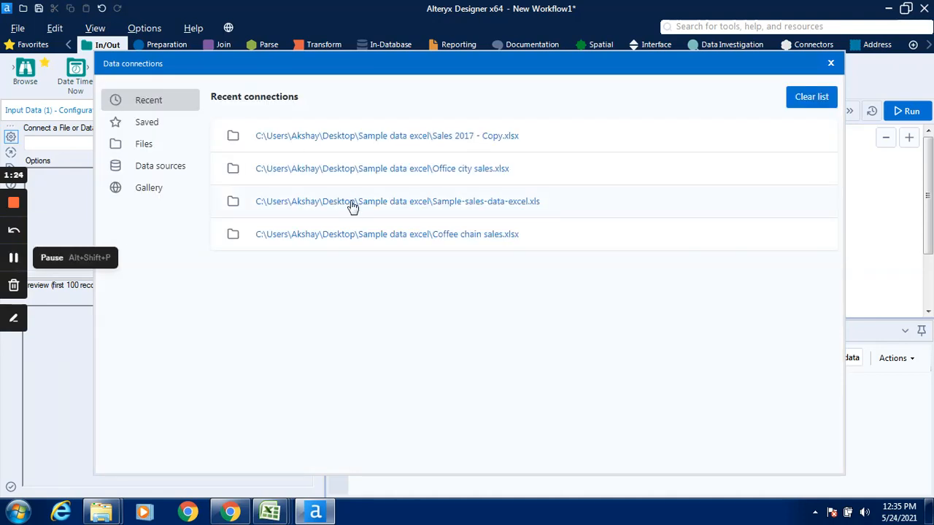
pyautogui.click(447, 206)
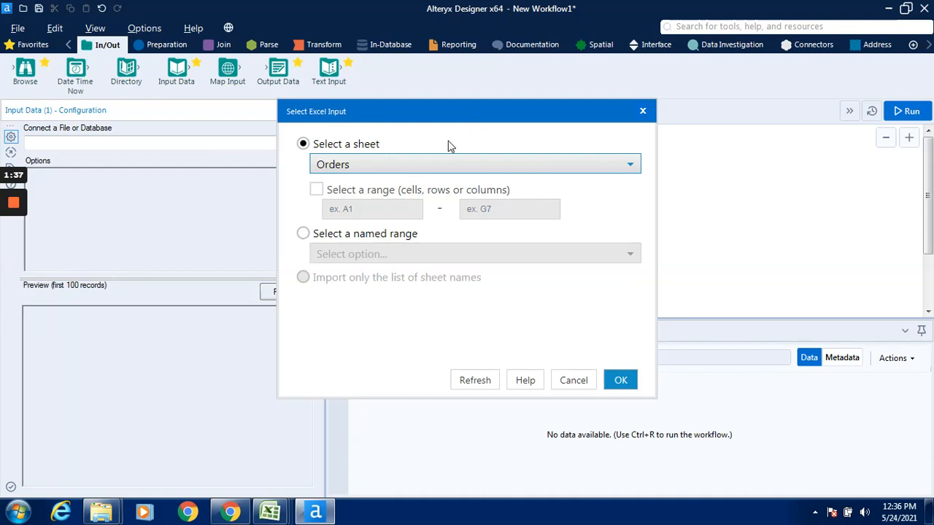
pyautogui.click(620, 380)
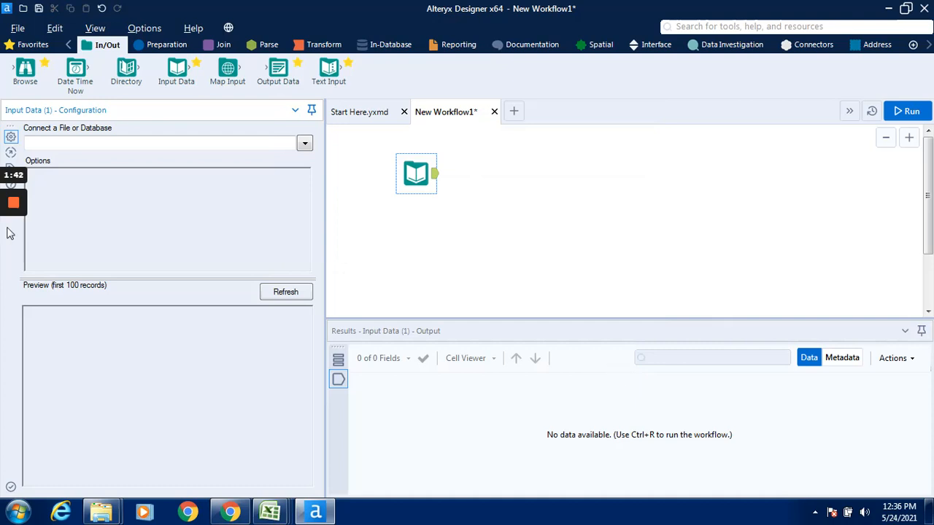
pyautogui.moveTo(10, 232)
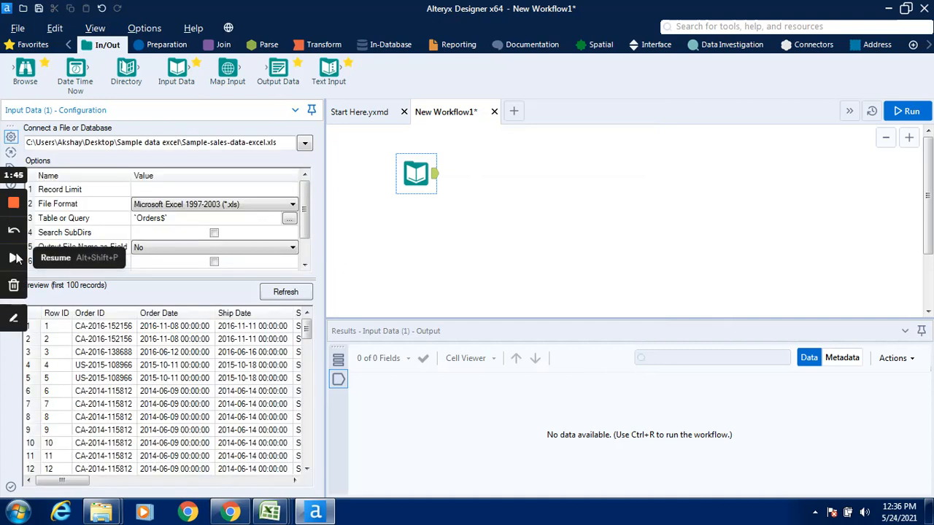
# Step: Run the workflow and, while it runs, switch to Excel to check the last row of the source Orders sheet
pyautogui.click(914, 110)
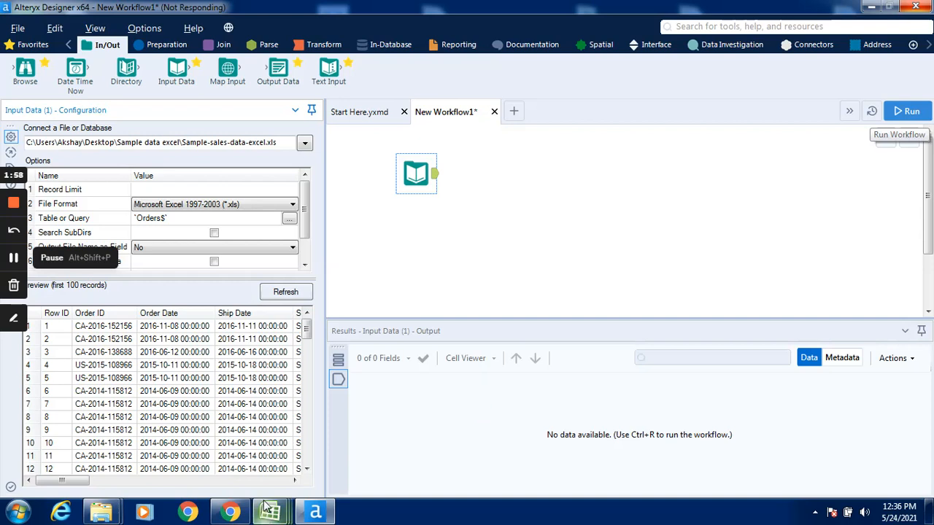
pyautogui.moveTo(270, 512)
pyautogui.click(533, 442)
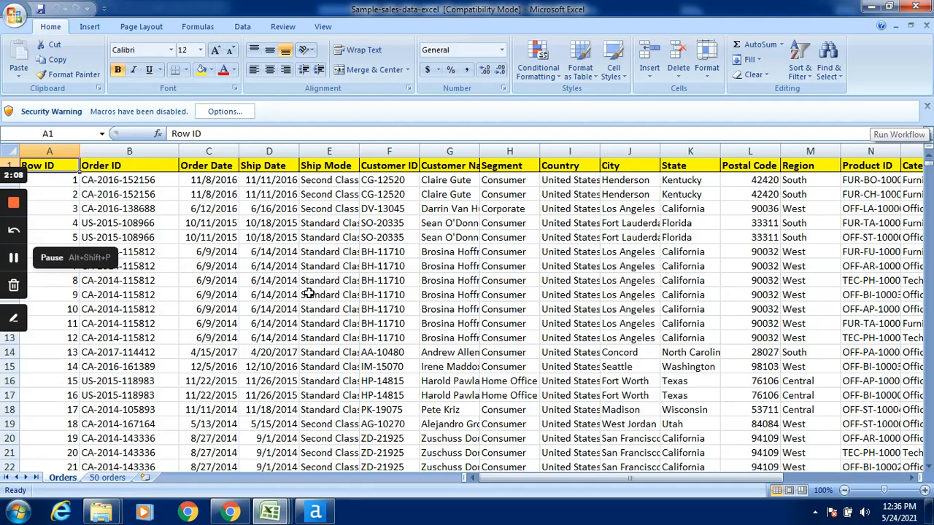
pyautogui.hotkey('ctrl', 'Down')
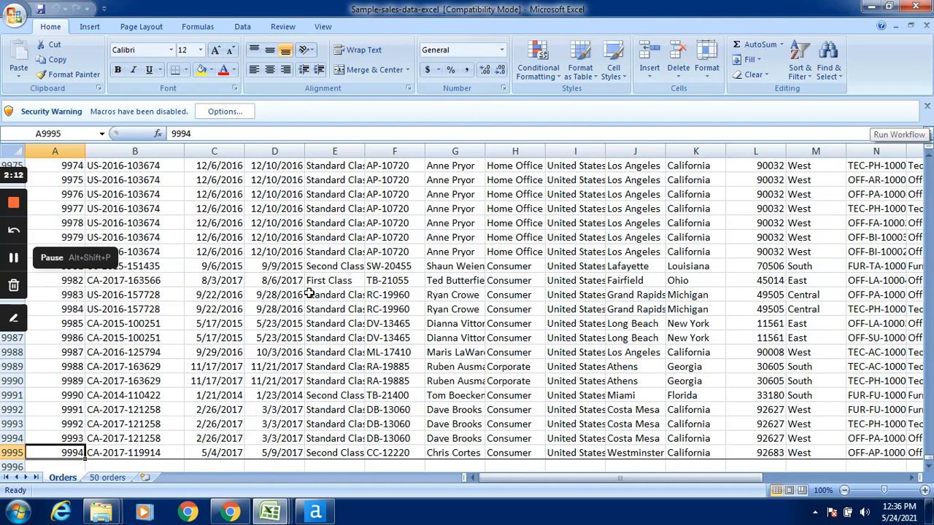
pyautogui.click(889, 7)
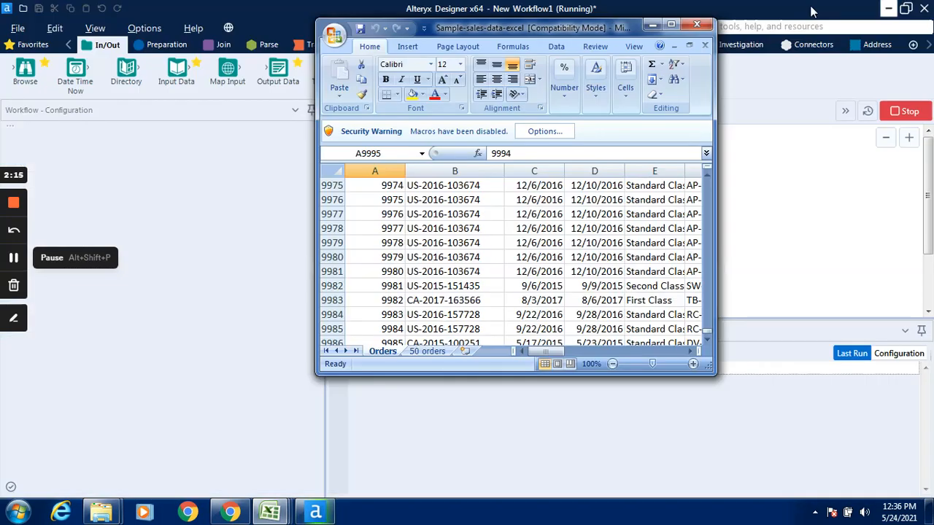
pyautogui.click(652, 27)
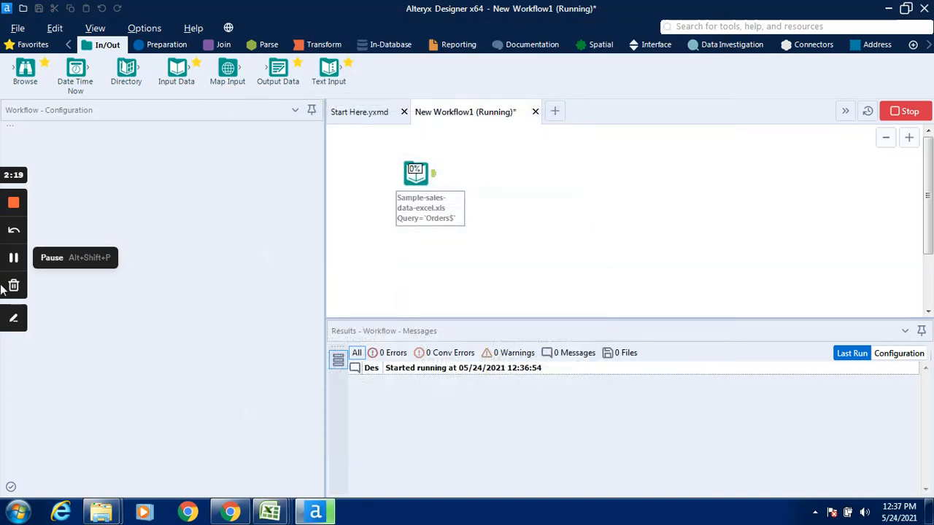
# Step: Look over the records output by the Input Data tool in the results
pyautogui.click(14, 259)
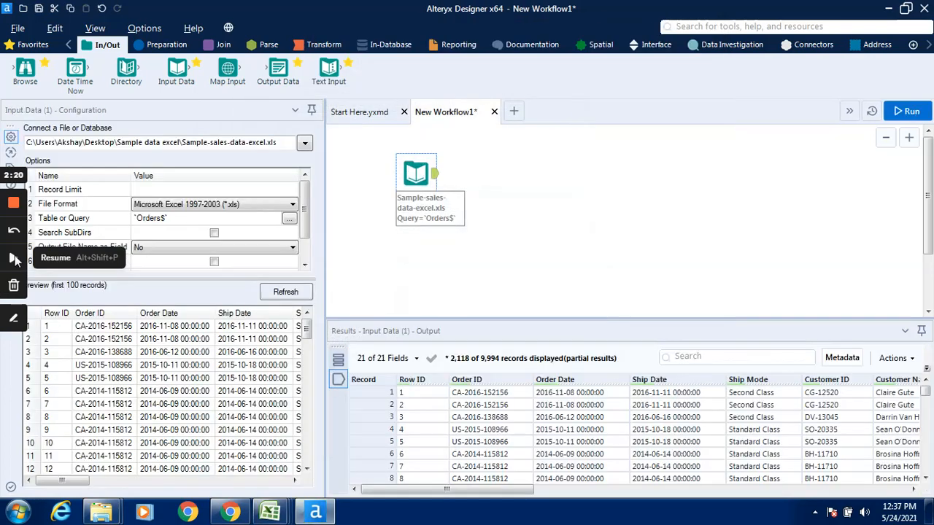
pyautogui.click(13, 258)
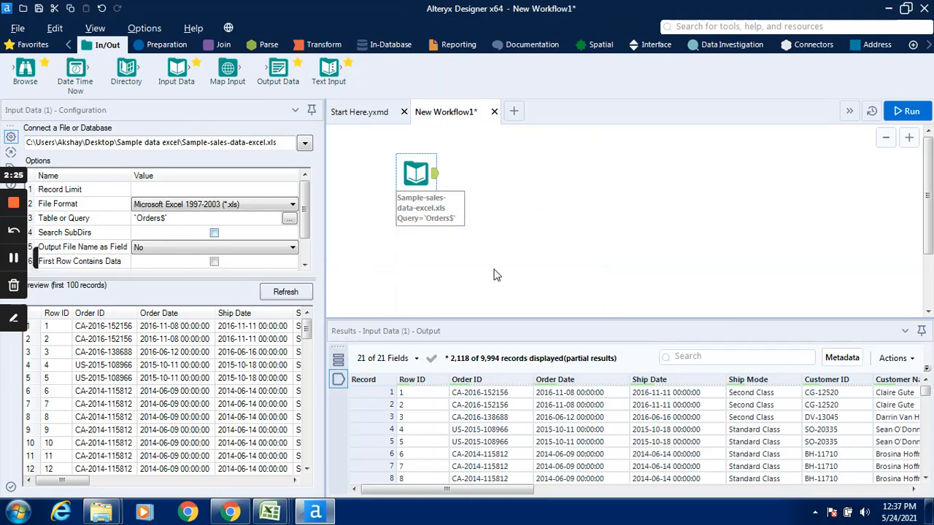
pyautogui.moveTo(454, 365)
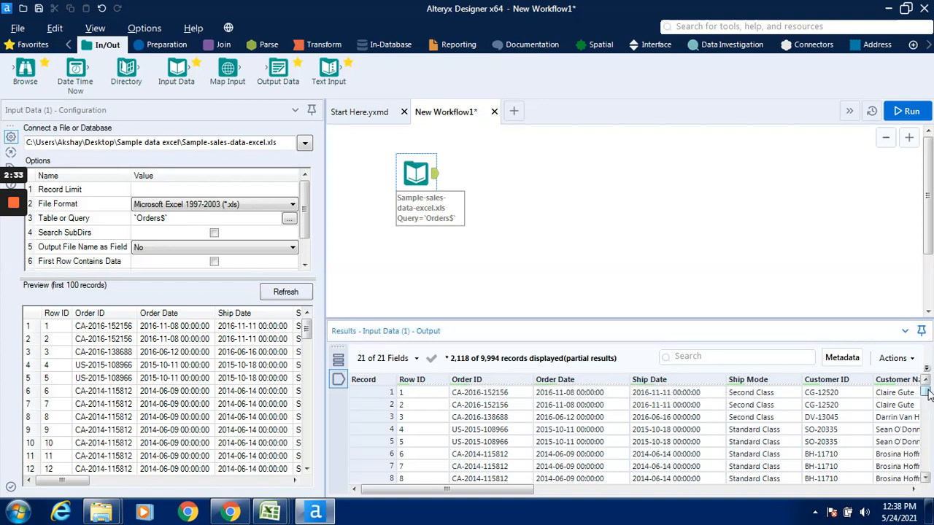
pyautogui.moveTo(928, 394)
pyautogui.mouseDown()
pyautogui.moveTo(928, 471)
pyautogui.moveTo(928, 393)
pyautogui.mouseUp()
# Step: Add a Sample tool to the canvas, connected to the output of the Input Data tool
pyautogui.click(168, 45)
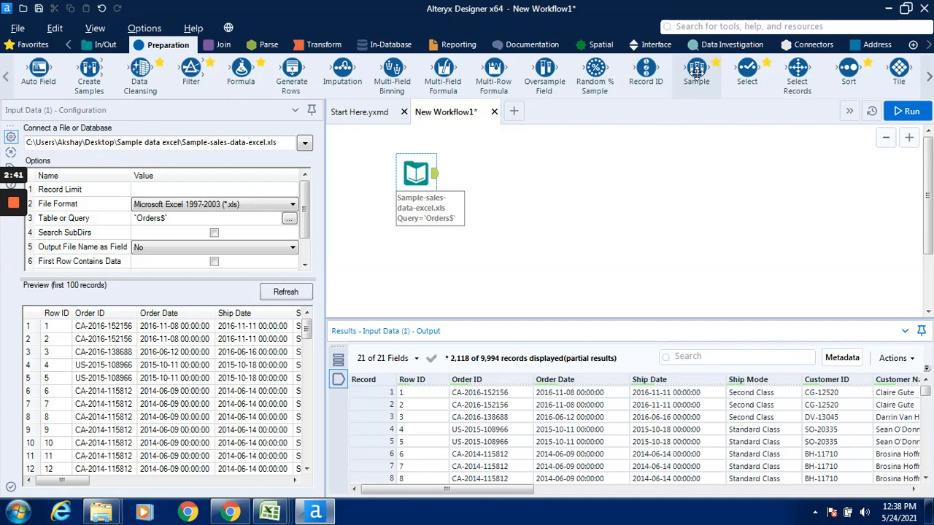
pyautogui.moveTo(691, 69); pyautogui.dragTo(522, 171)
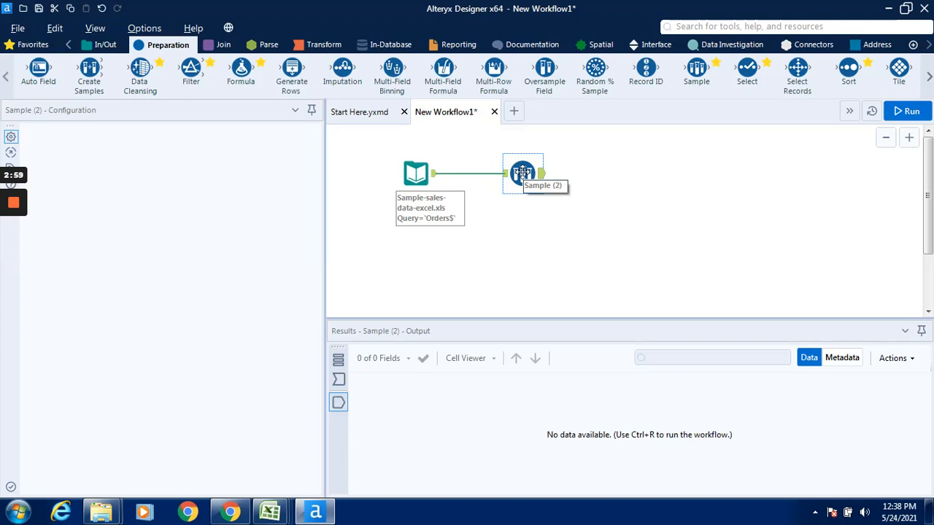
pyautogui.moveTo(10, 216)
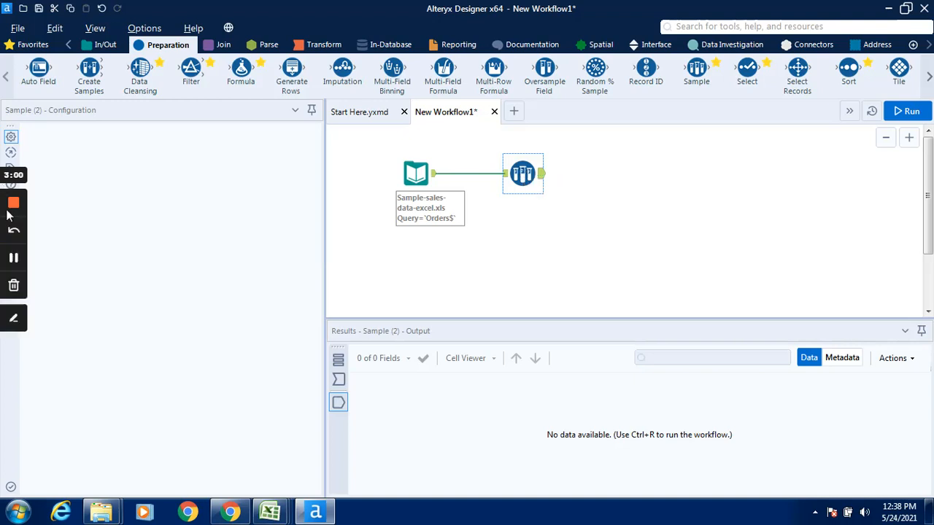
pyautogui.click(13, 259)
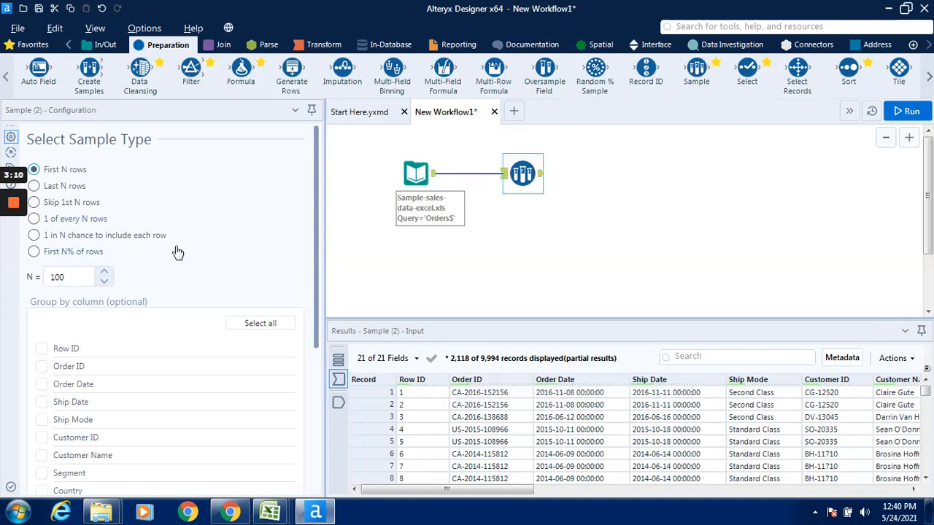
# Step: Set N to 5 in the Sample tool to keep the first 5 rows, and run the workflow
pyautogui.click(70, 280)
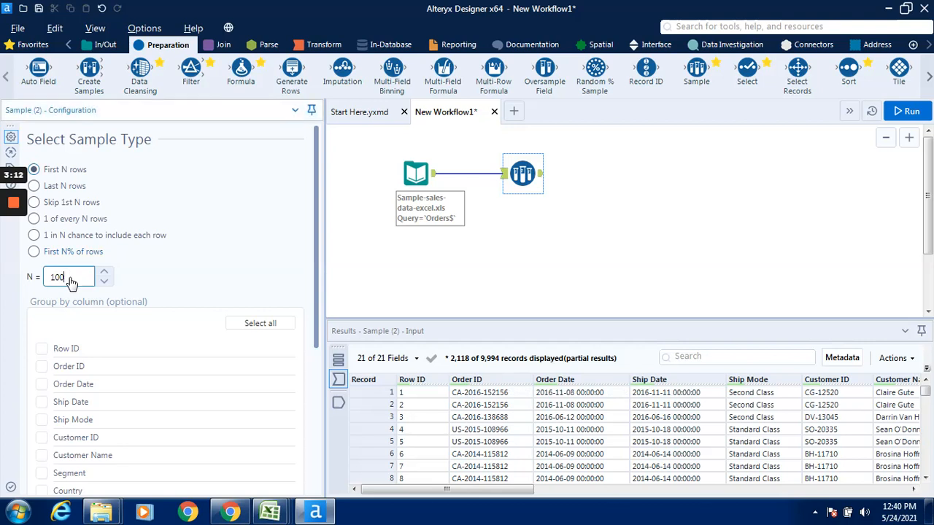
pyautogui.press('BackSpace')
pyautogui.press('BackSpace')
pyautogui.press('BackSpace')
pyautogui.write('5')
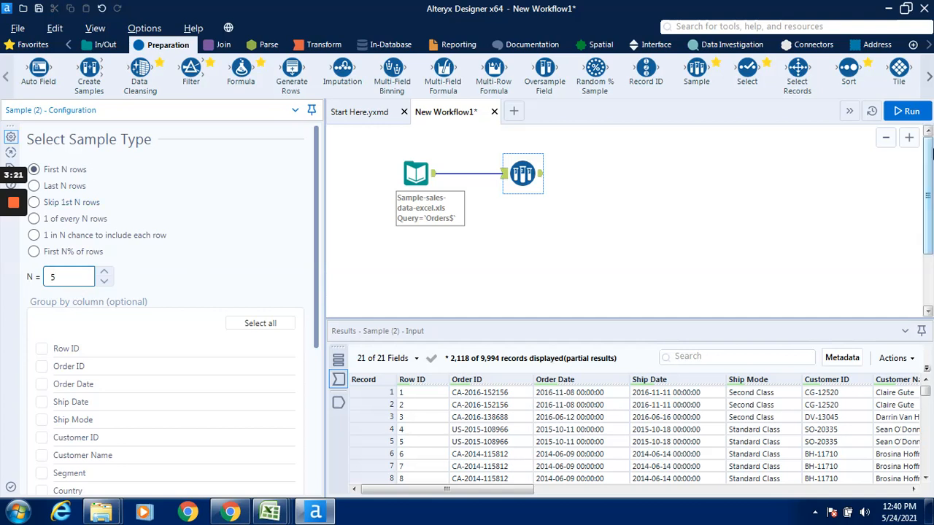
pyautogui.click(911, 111)
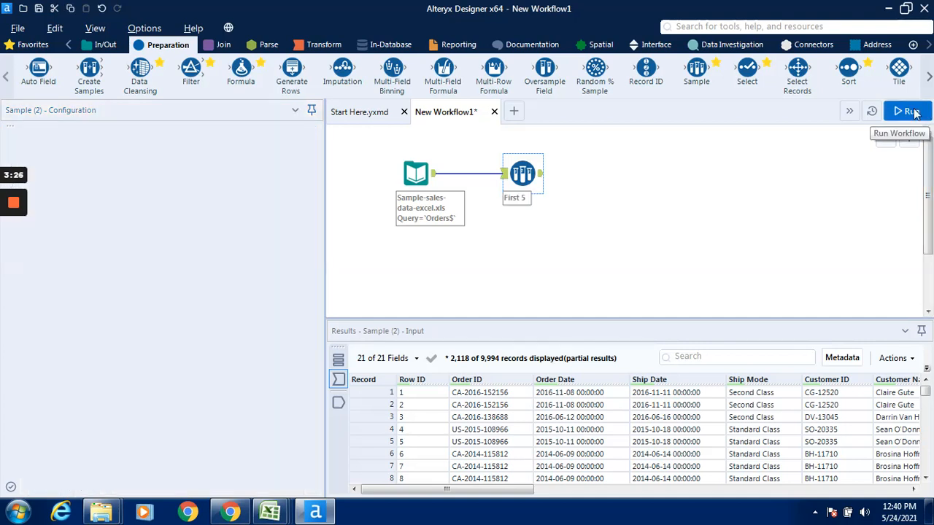
pyautogui.click(910, 112)
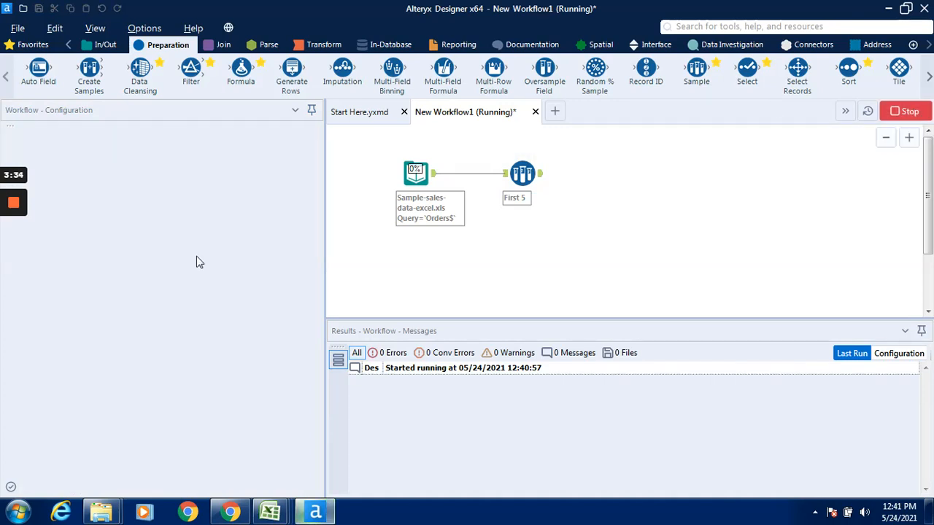
pyautogui.moveTo(4, 217)
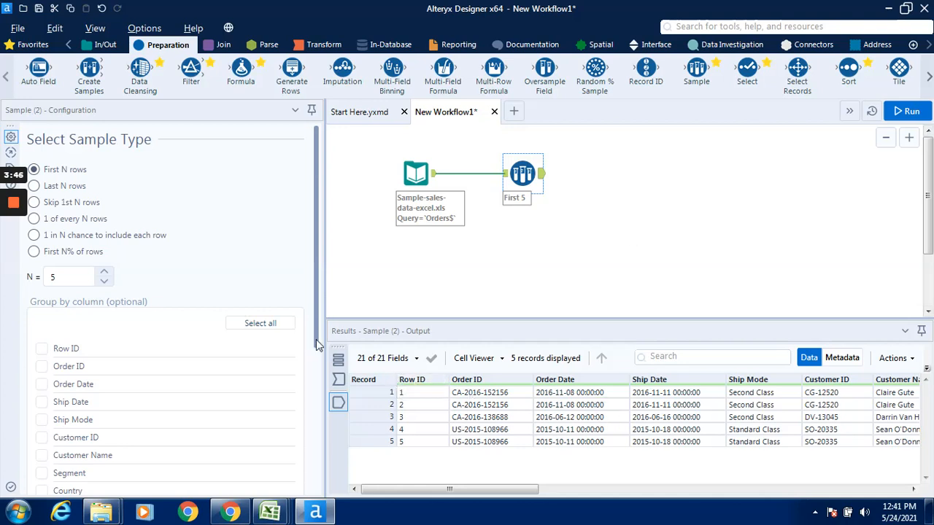
# Step: Group the sample by the Region column and check the Region values in the output records
pyautogui.moveTo(316, 339); pyautogui.dragTo(305, 404)
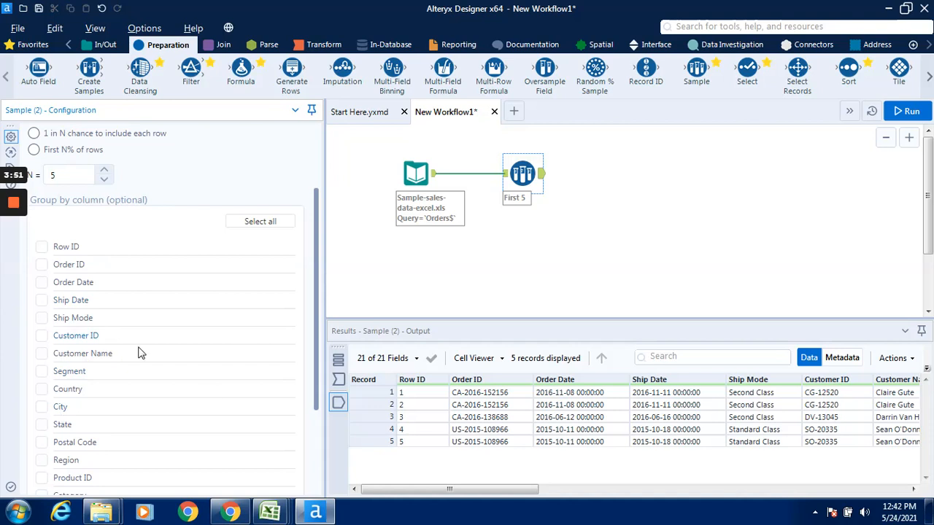
pyautogui.click(42, 461)
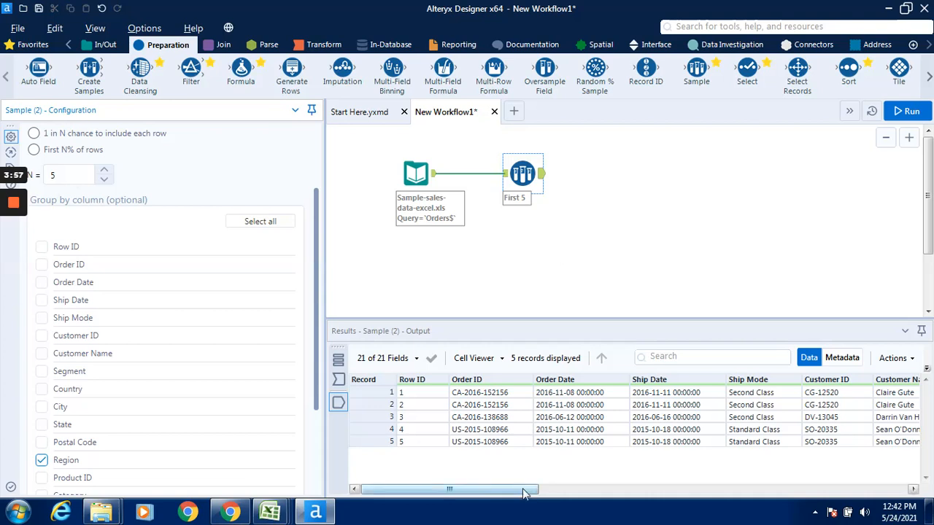
pyautogui.moveTo(523, 493); pyautogui.dragTo(710, 490)
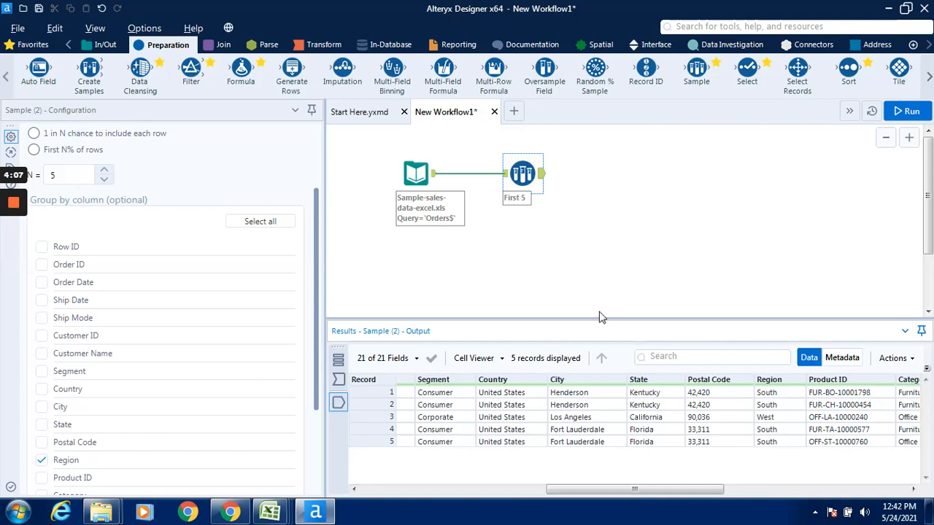
# Step: Set the Sample tool's N to 100 rows per region and run the workflow again
pyautogui.click(80, 177)
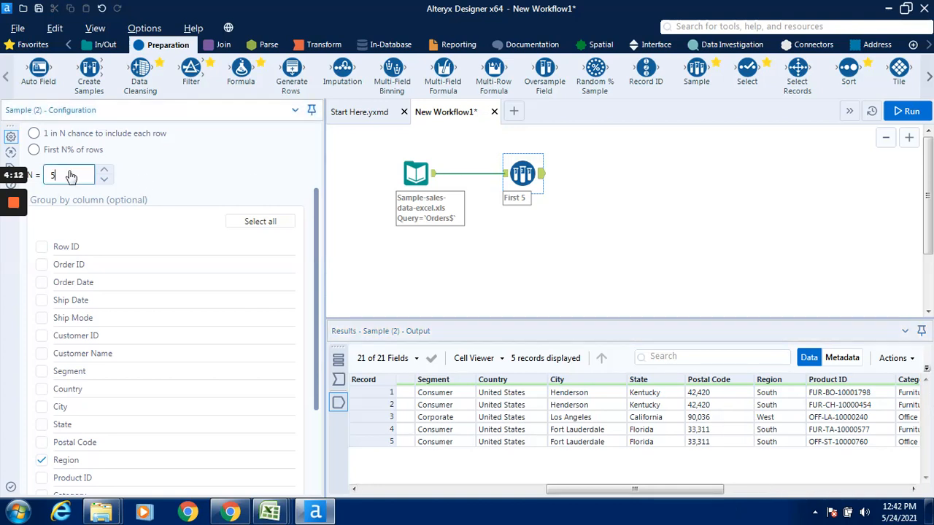
pyautogui.press('BackSpace')
pyautogui.write('100')
pyautogui.click(906, 111)
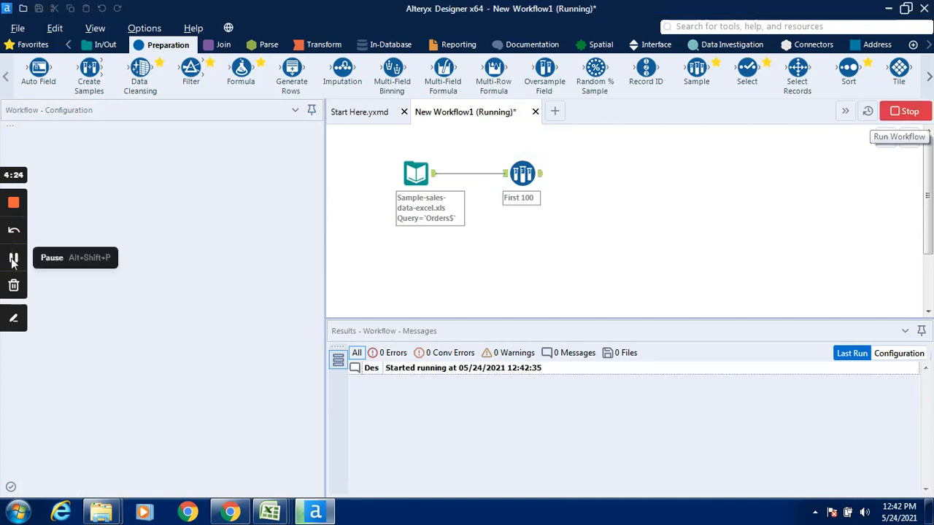
pyautogui.click(13, 258)
pyautogui.click(13, 259)
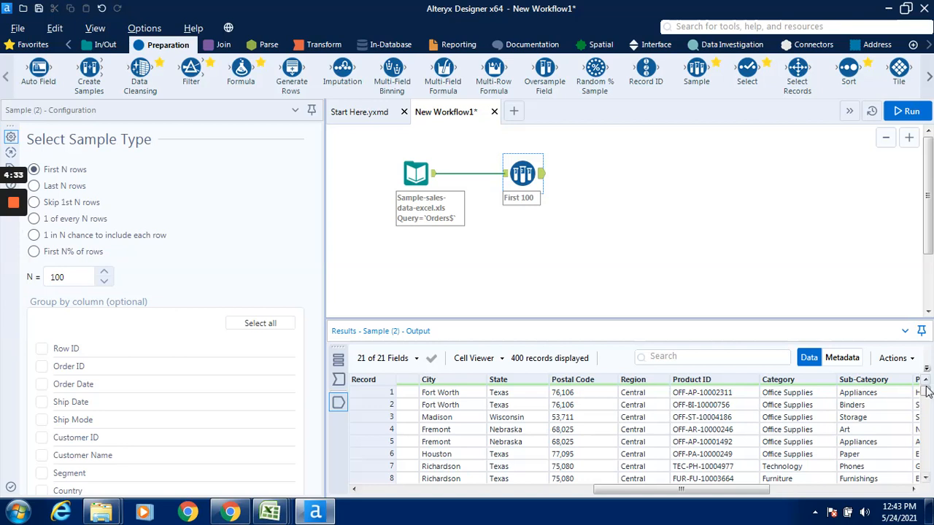
# Step: Examine the sampled output records by region and review the Sample tool's N value and group-by columns
pyautogui.moveTo(926, 394)
pyautogui.mouseDown()
pyautogui.moveTo(928, 475)
pyautogui.moveTo(923, 384)
pyautogui.mouseUp()
pyautogui.click(78, 282)
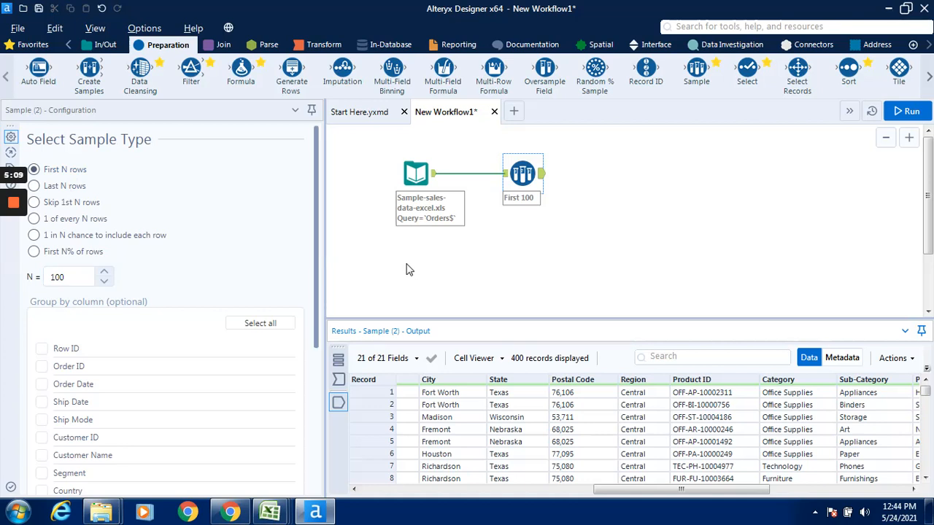
pyautogui.click(313, 394)
pyautogui.scroll(-5, 313, 399)
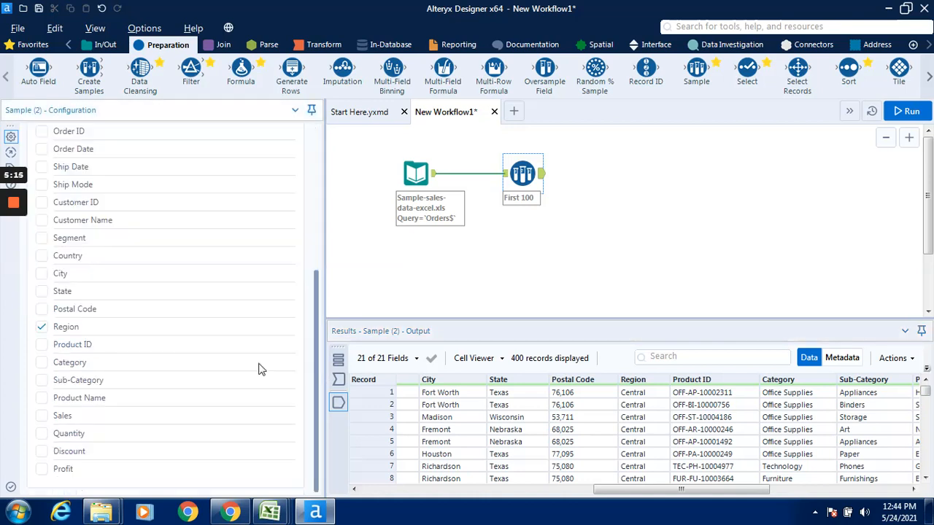
pyautogui.scroll(5, 315, 150)
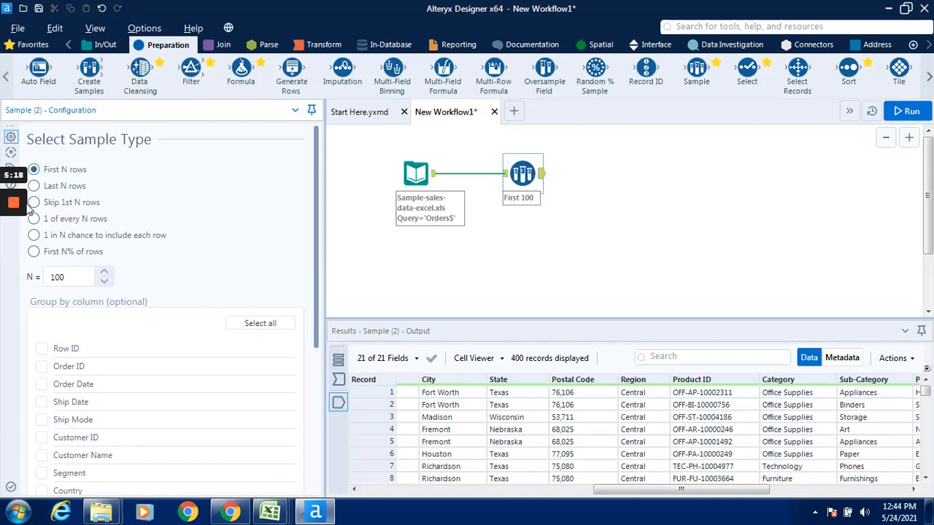
pyautogui.moveTo(19, 208)
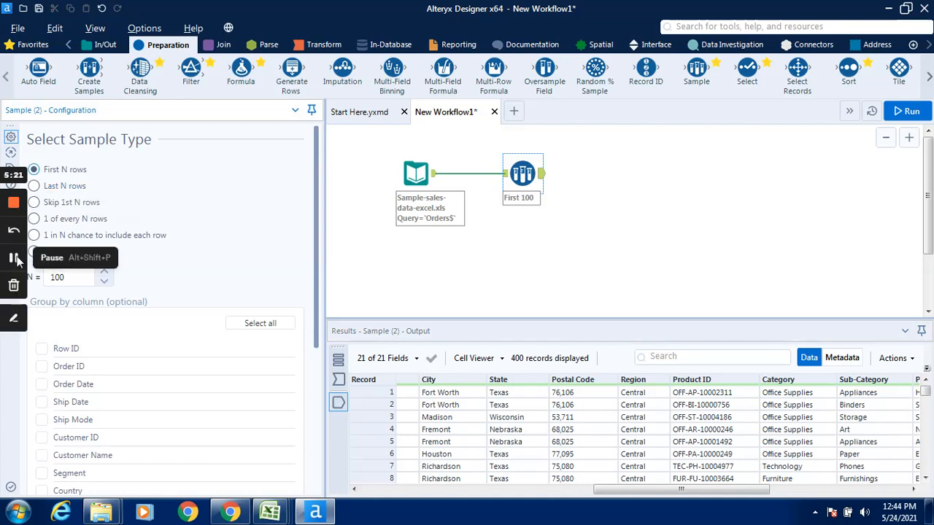